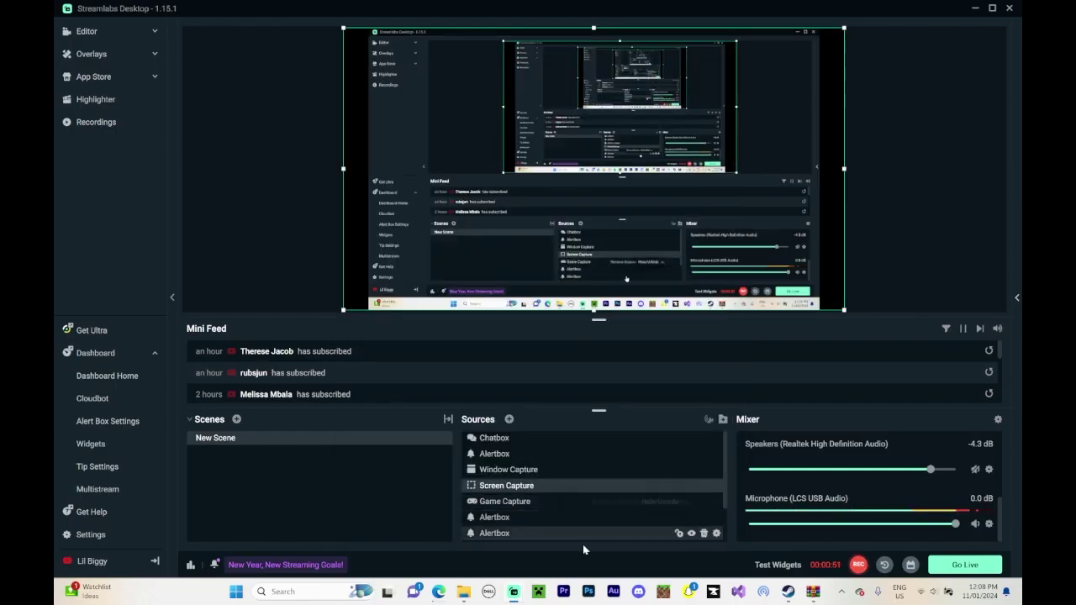
click(437, 592)
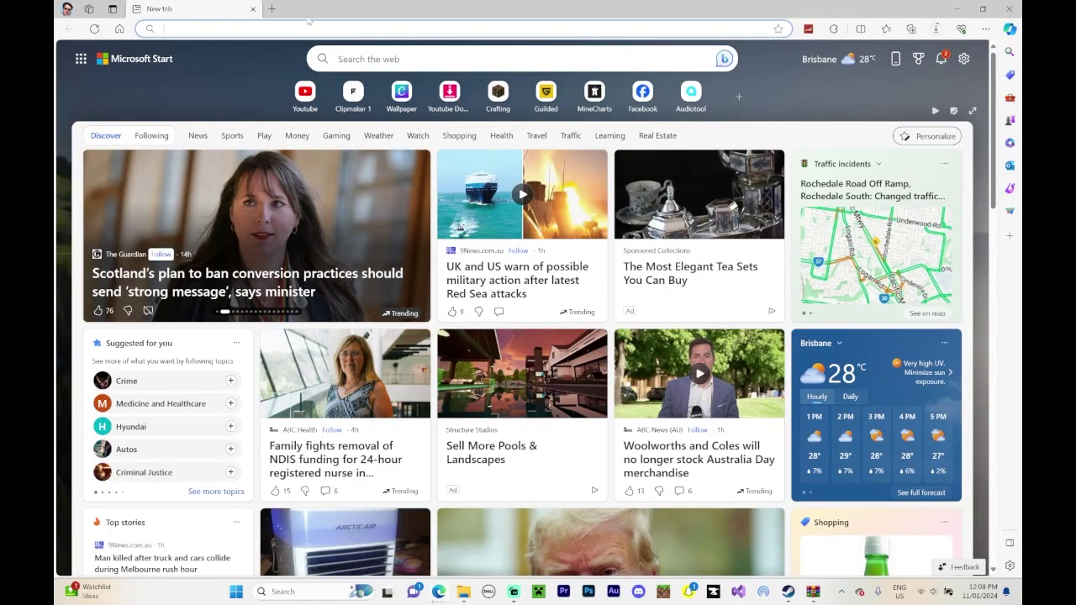
text(yuzu-emu.org)
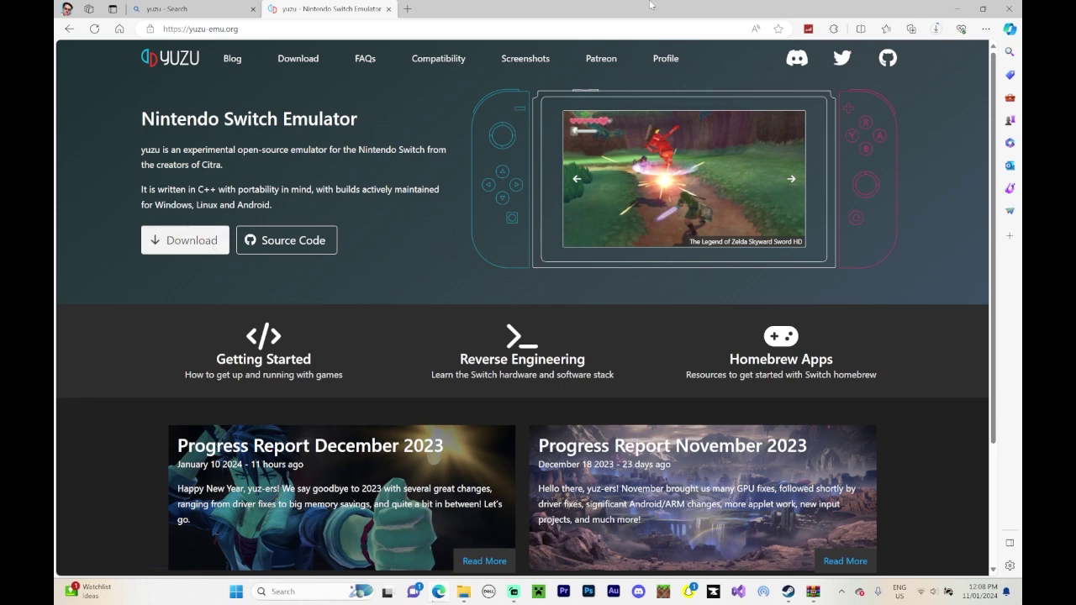
click(199, 7)
click(241, 28)
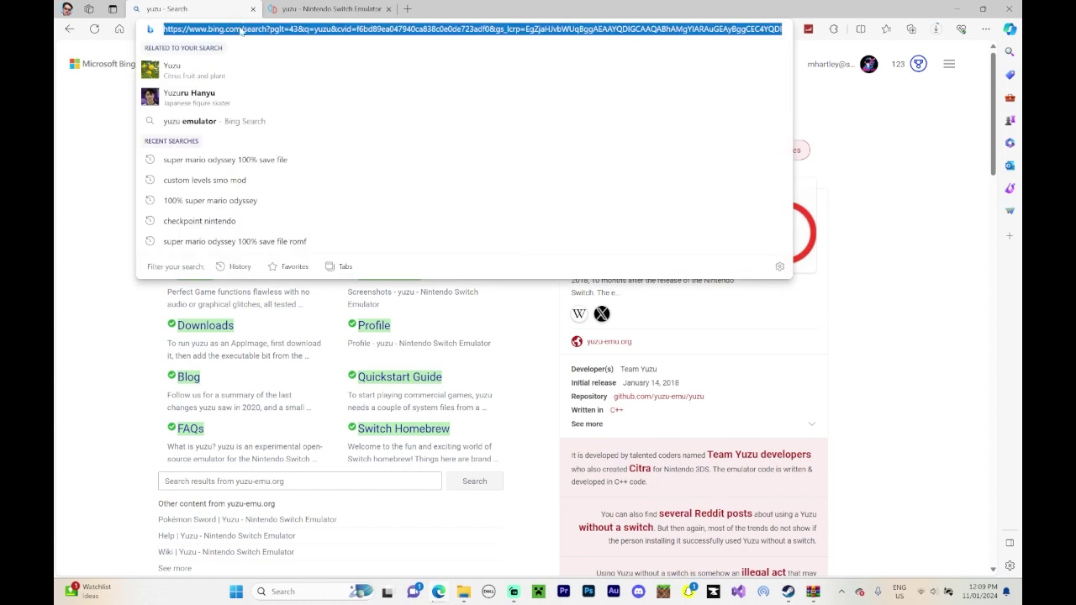
text(https://gamebanana.com/mods/148725)
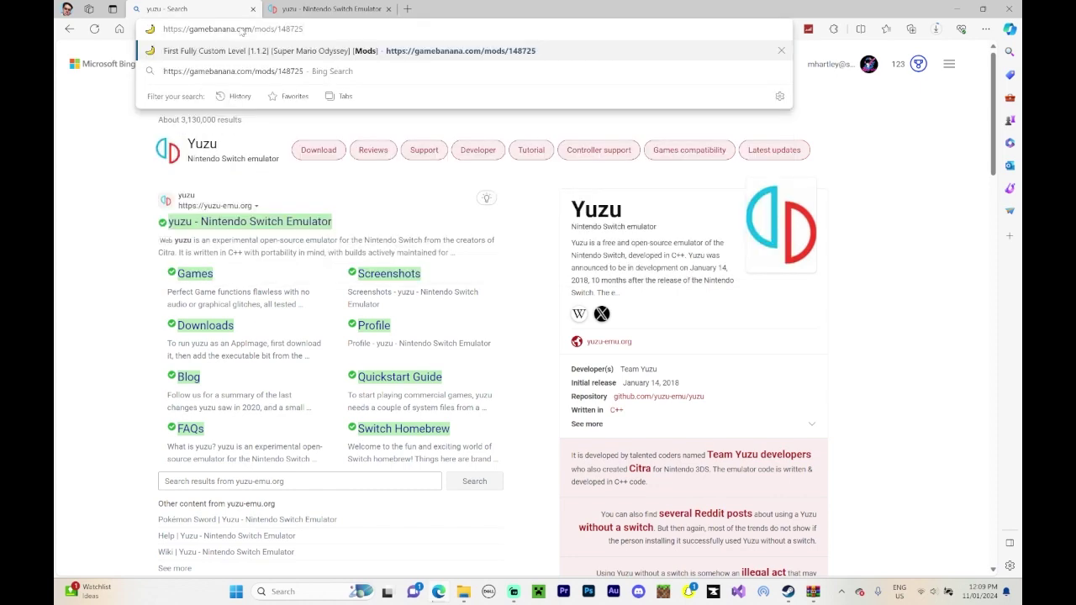
Return to the yuzu website, search Windows for "yuzu" and launch the yuzu app
click(328, 8)
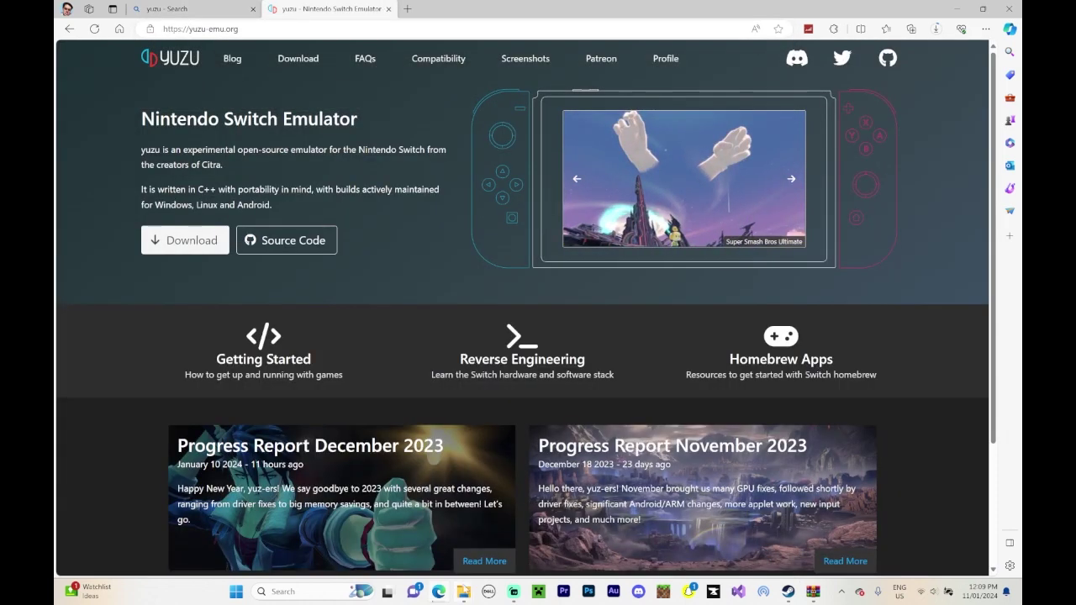
click(336, 592)
text(yuzu)
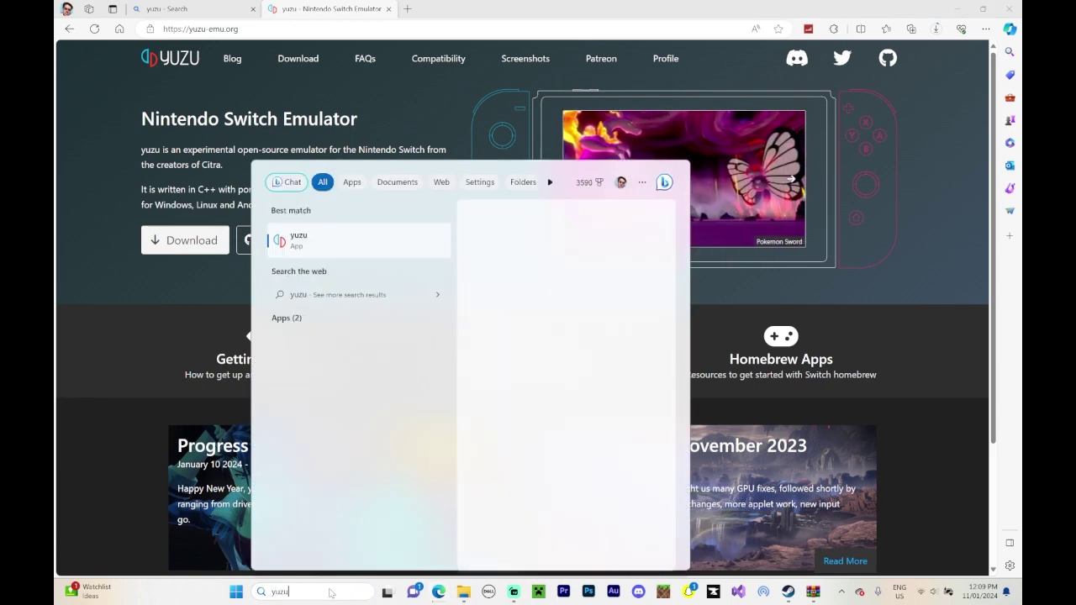
click(362, 244)
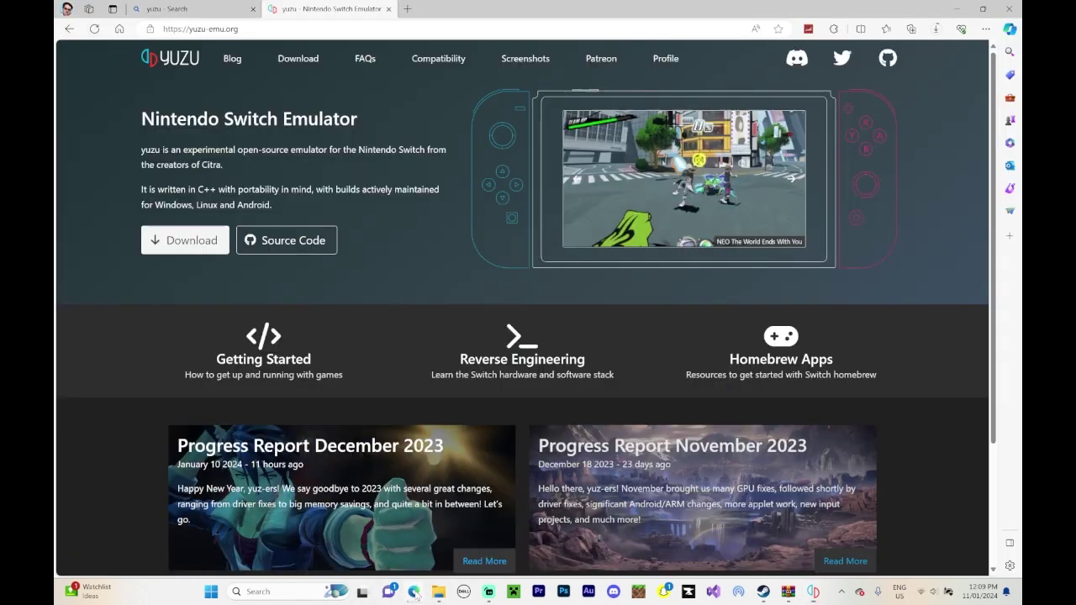
Switch back to Edge and load the GameBanana mod page at gamebanana.com/mods/148725
click(415, 591)
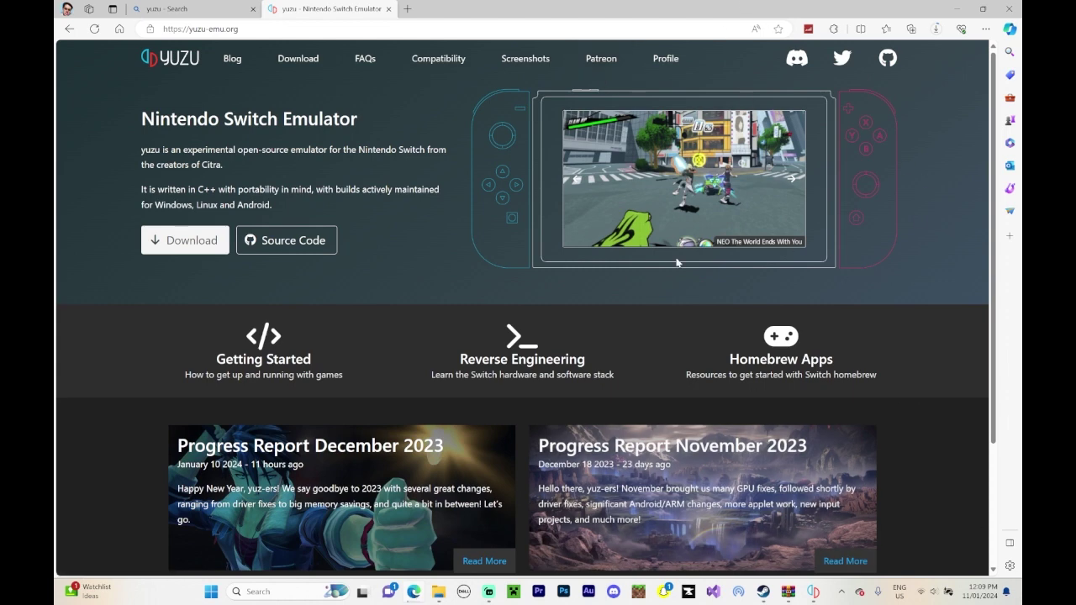
click(199, 8)
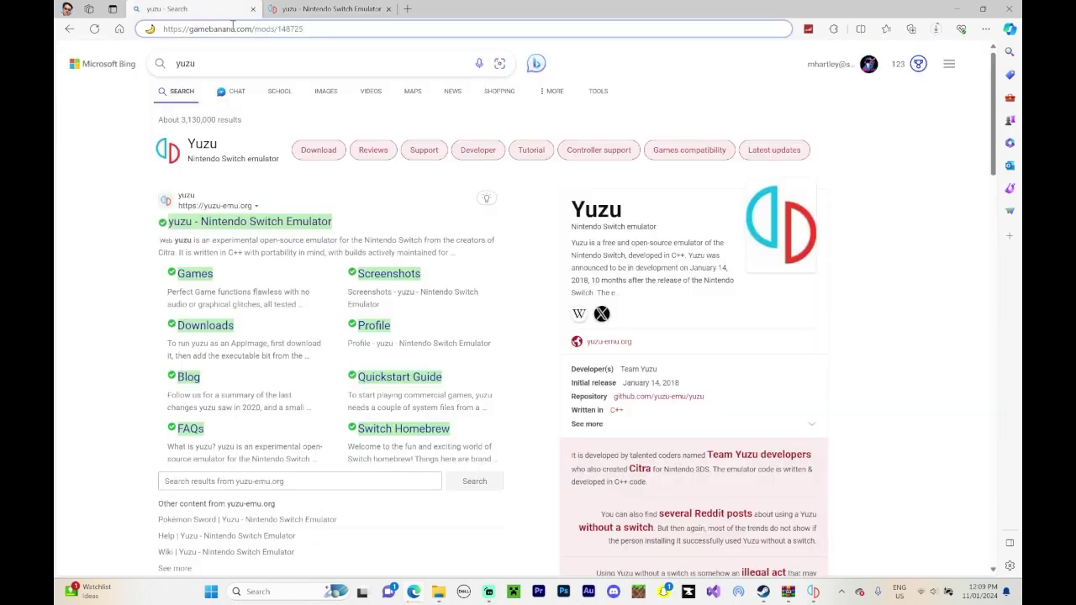
key(Return)
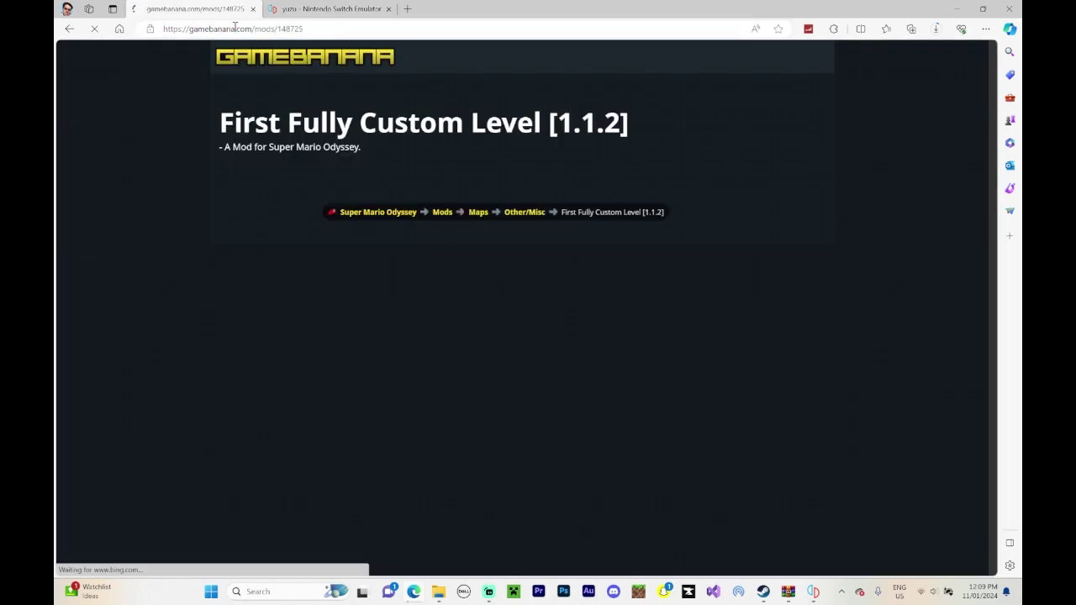
Try to download custom_level_08c09.zip from the mod page and check the browser's download list
scroll(574, 241, down, 5)
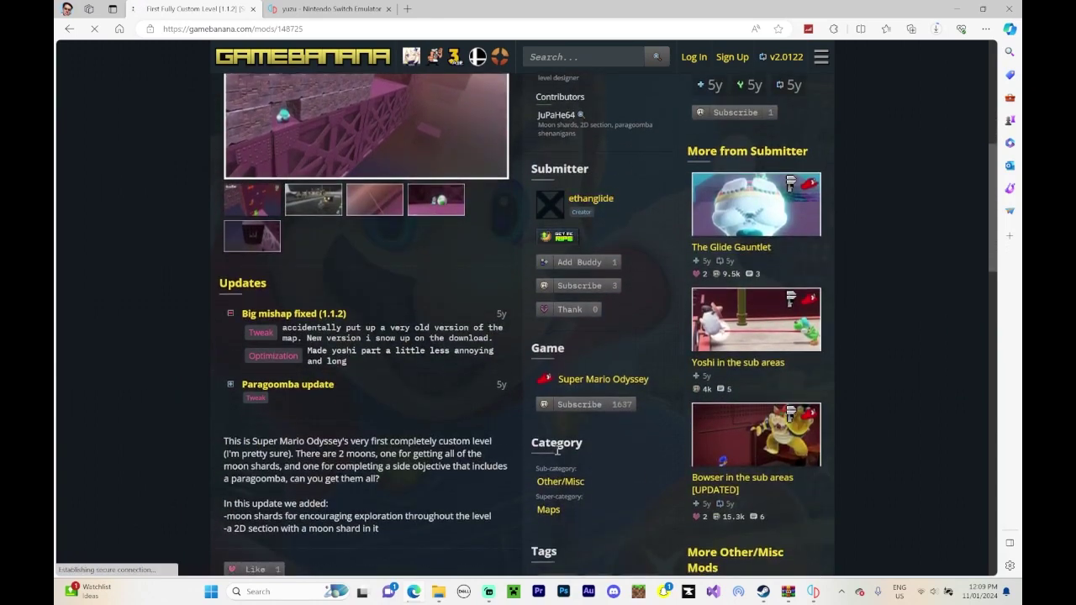
scroll(386, 420, down, 3)
scroll(460, 267, up, 3)
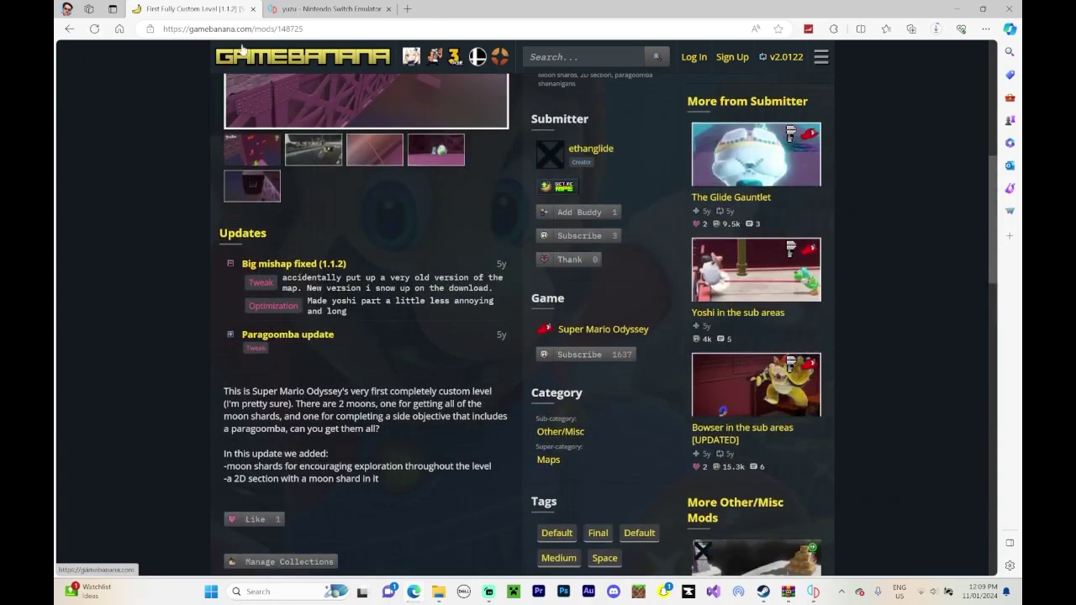
scroll(461, 267, down, 3)
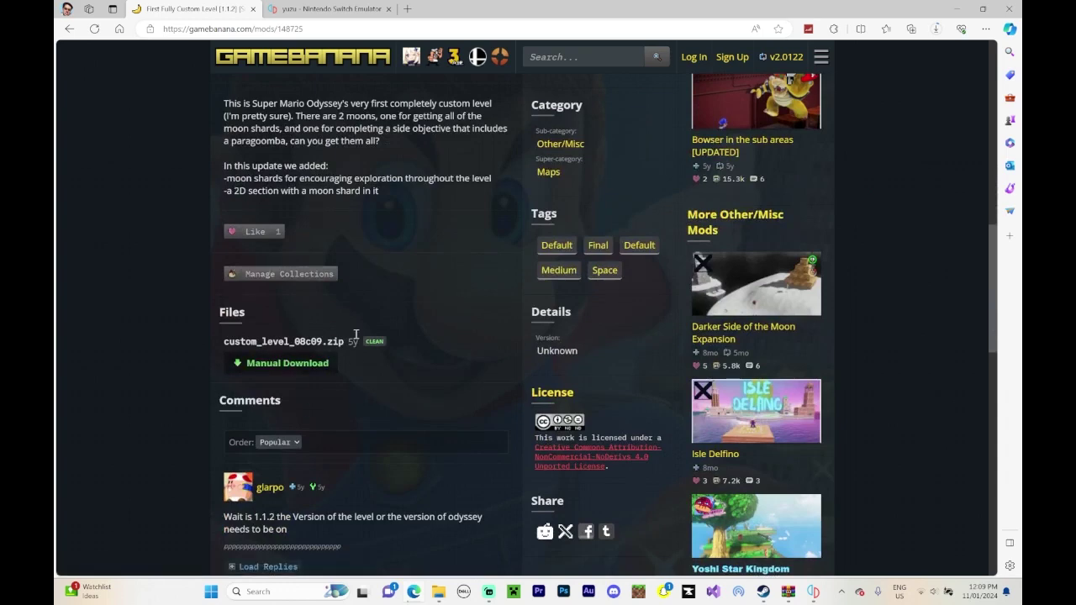
click(294, 368)
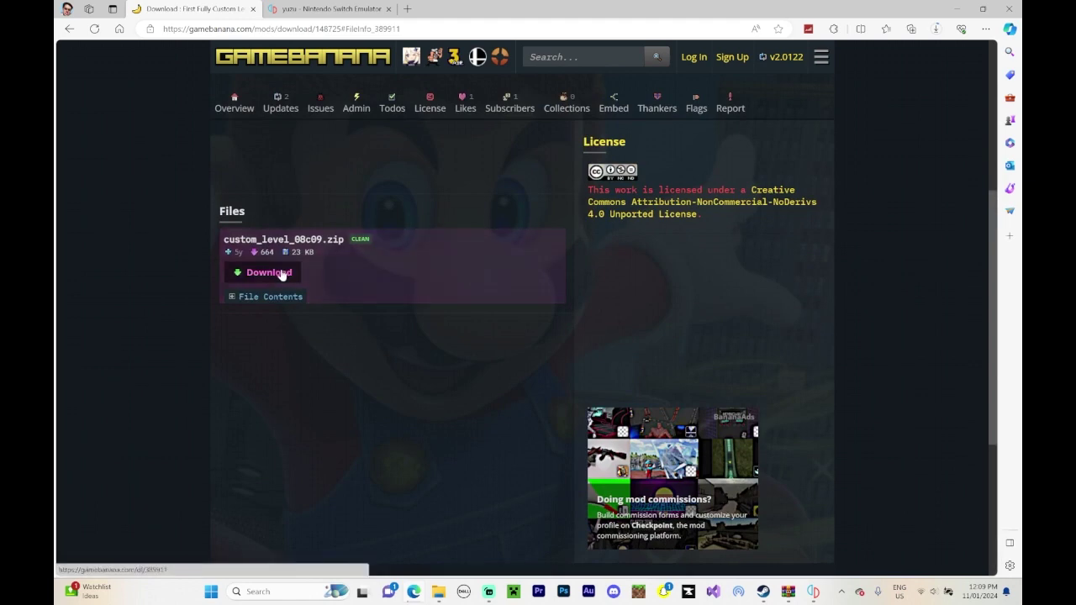
click(281, 277)
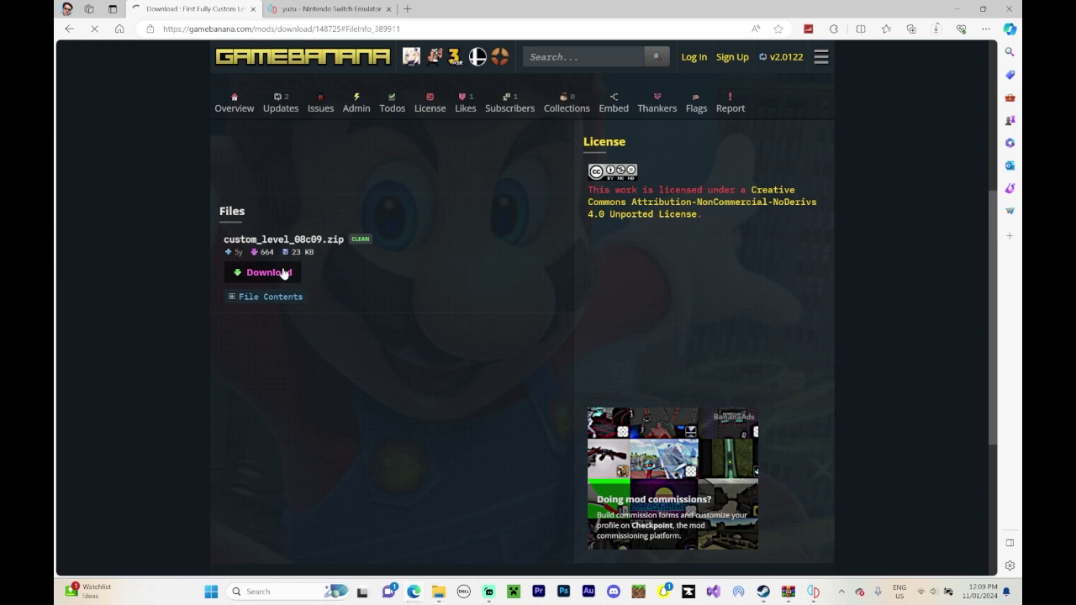
click(935, 28)
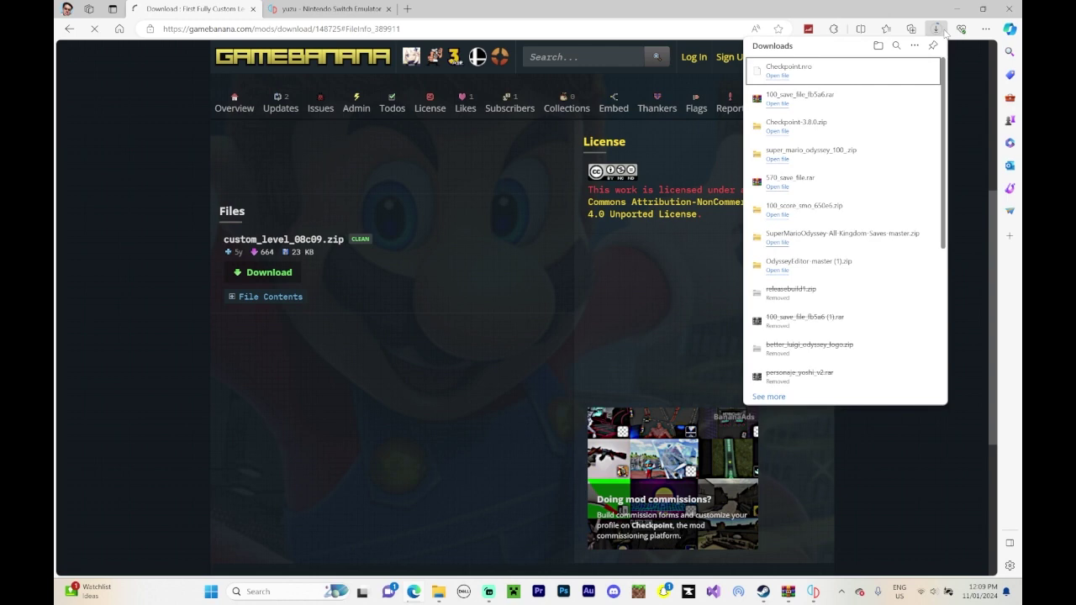
click(672, 118)
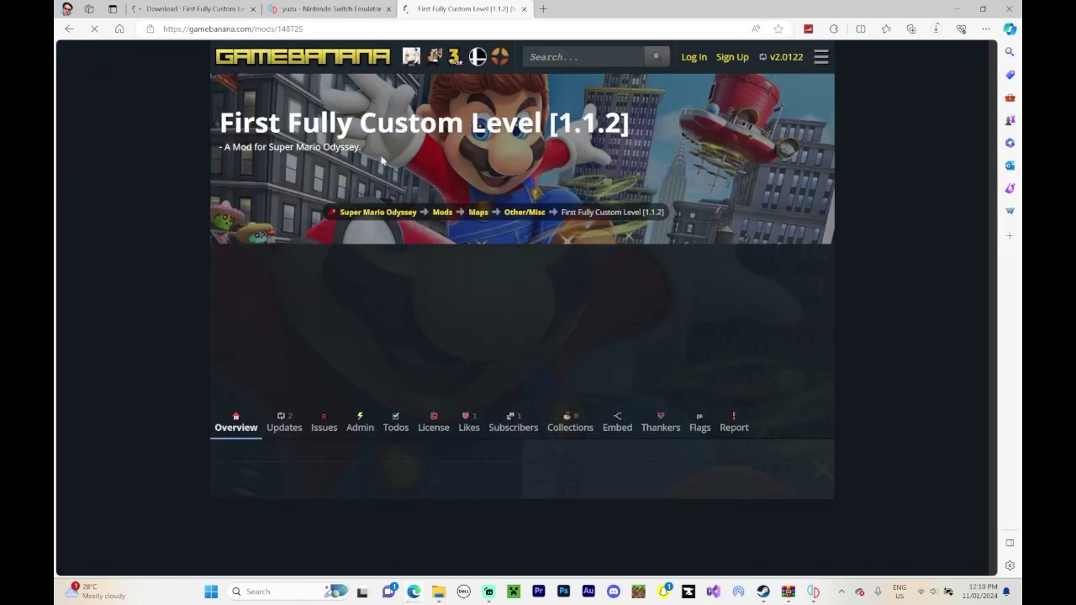
Download custom_level_08c09.zip from the newly opened First Fully Custom Level page and close the earlier download page
scroll(409, 303, down, 1)
scroll(409, 305, down, 8)
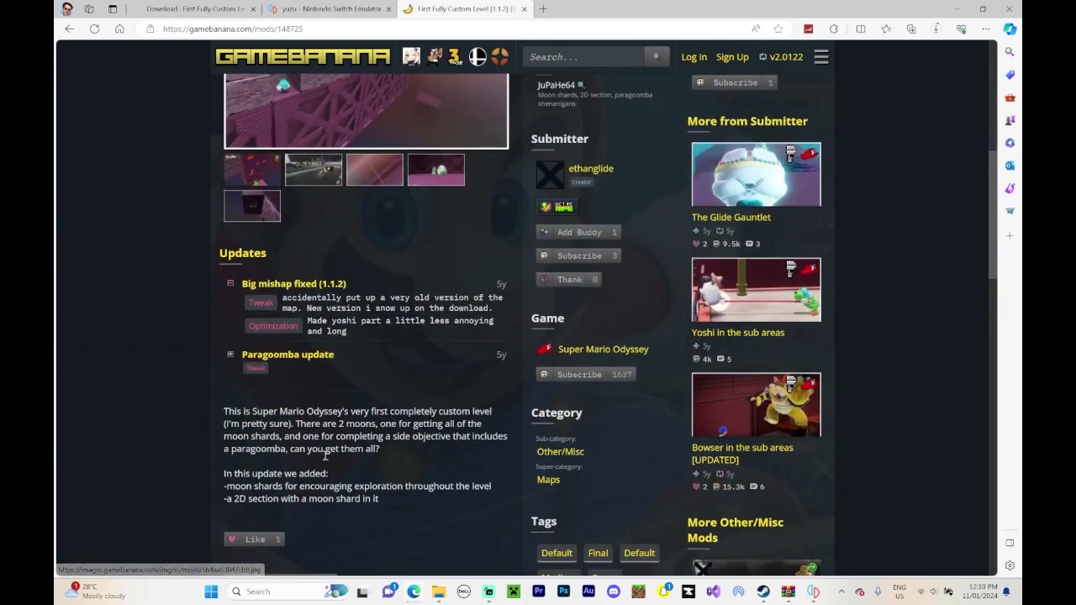
click(293, 379)
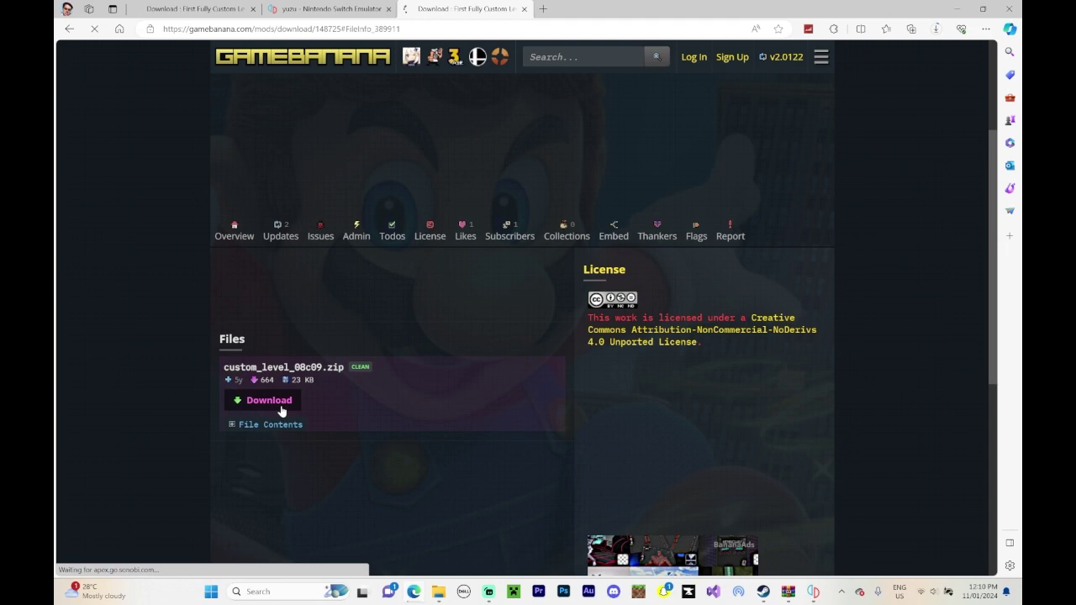
click(281, 407)
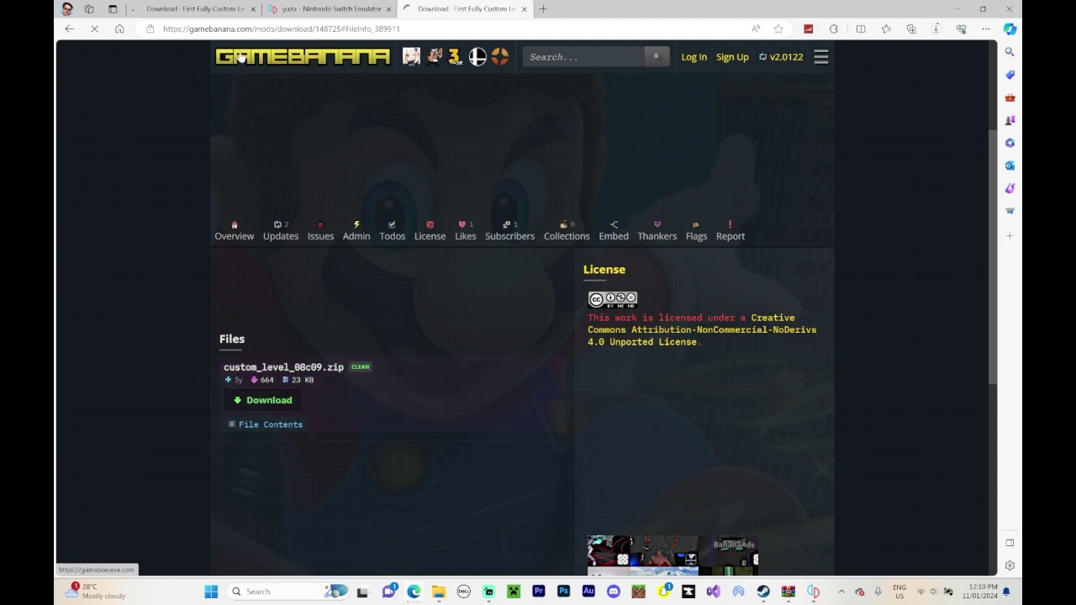
click(253, 8)
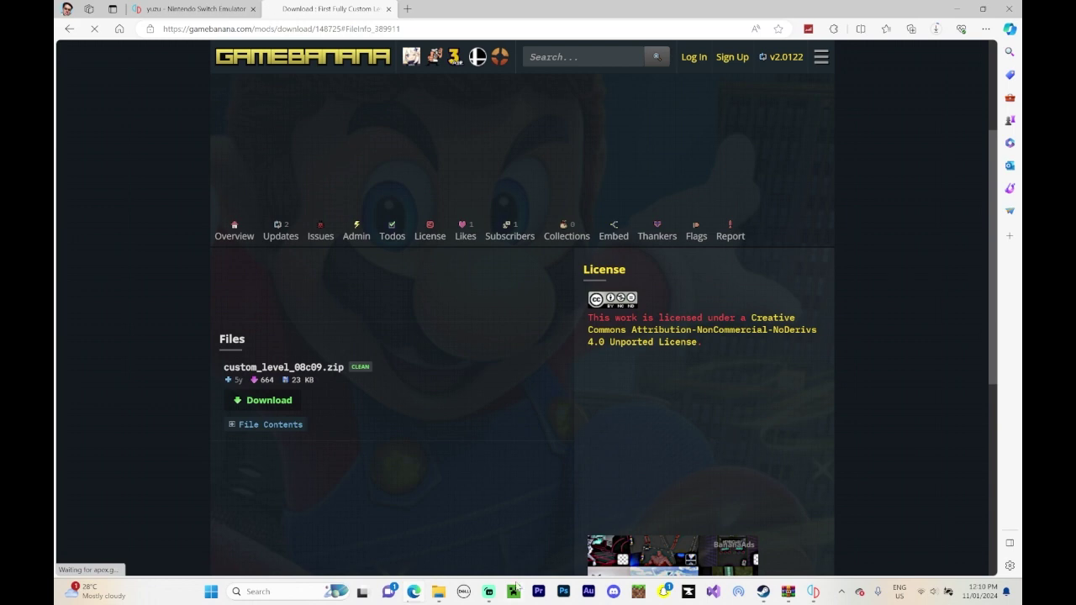
Switch to Streamlabs Desktop and close the leftover File Explorer windows, including the zip folders and Downloads
click(488, 594)
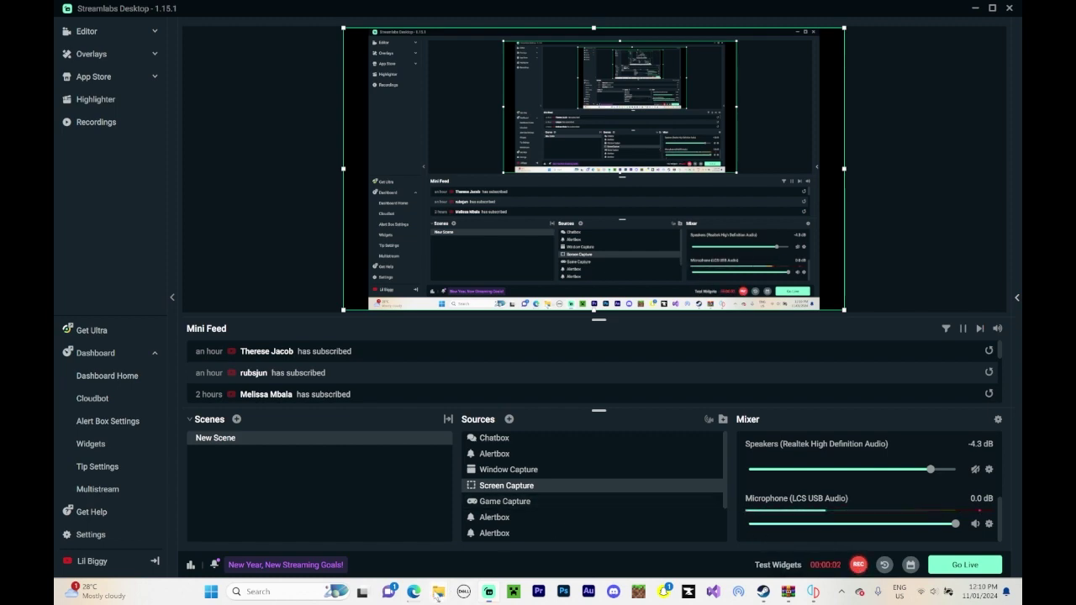
mouse_move(438, 592)
mouse_move(683, 515)
mouse_move(748, 516)
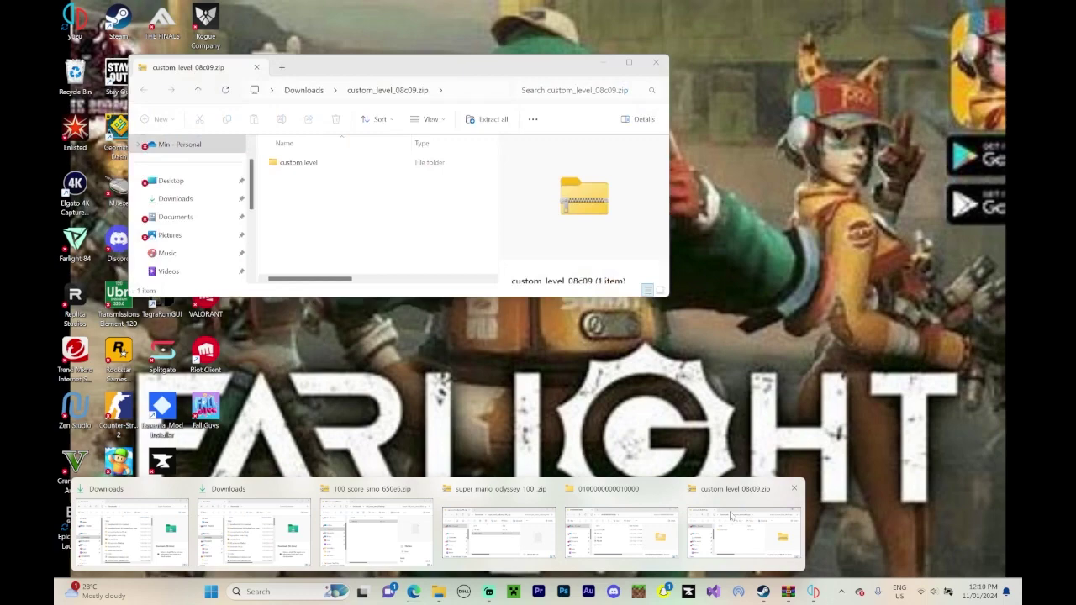
click(671, 488)
click(613, 488)
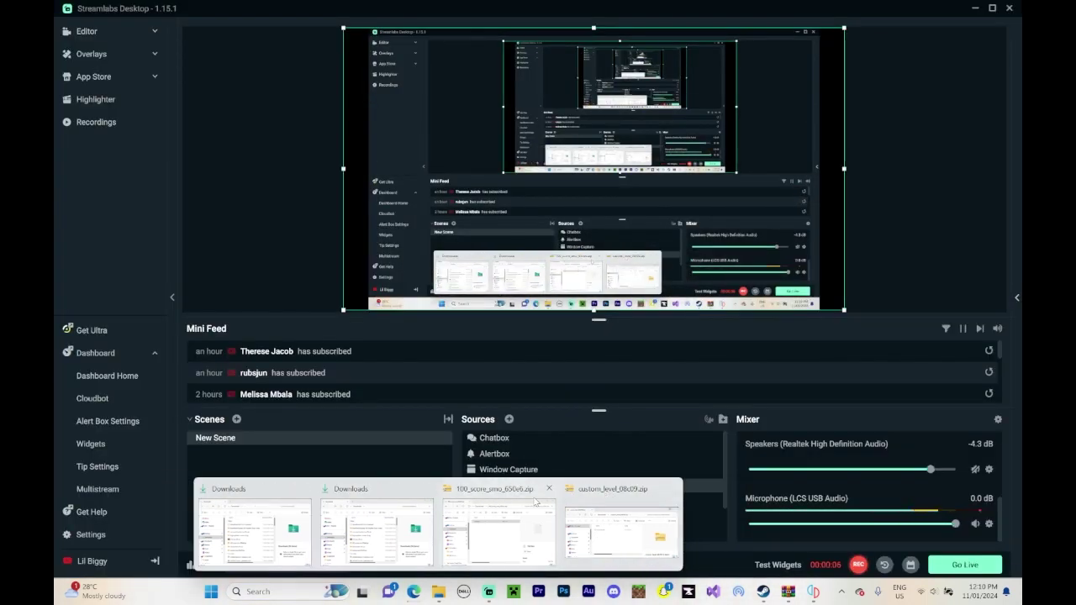
click(549, 488)
click(492, 488)
click(552, 489)
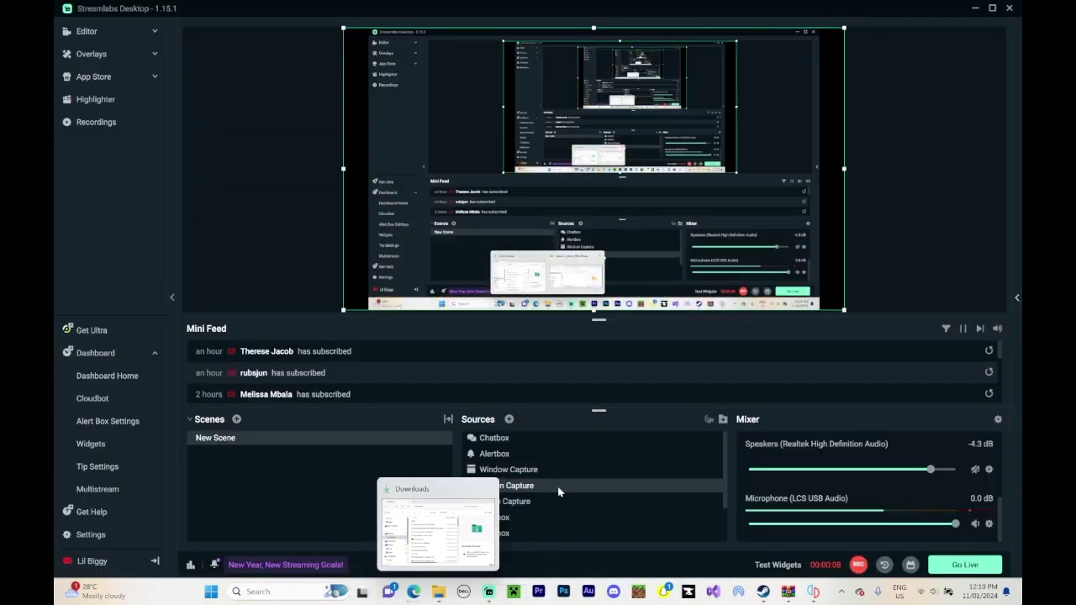
click(437, 525)
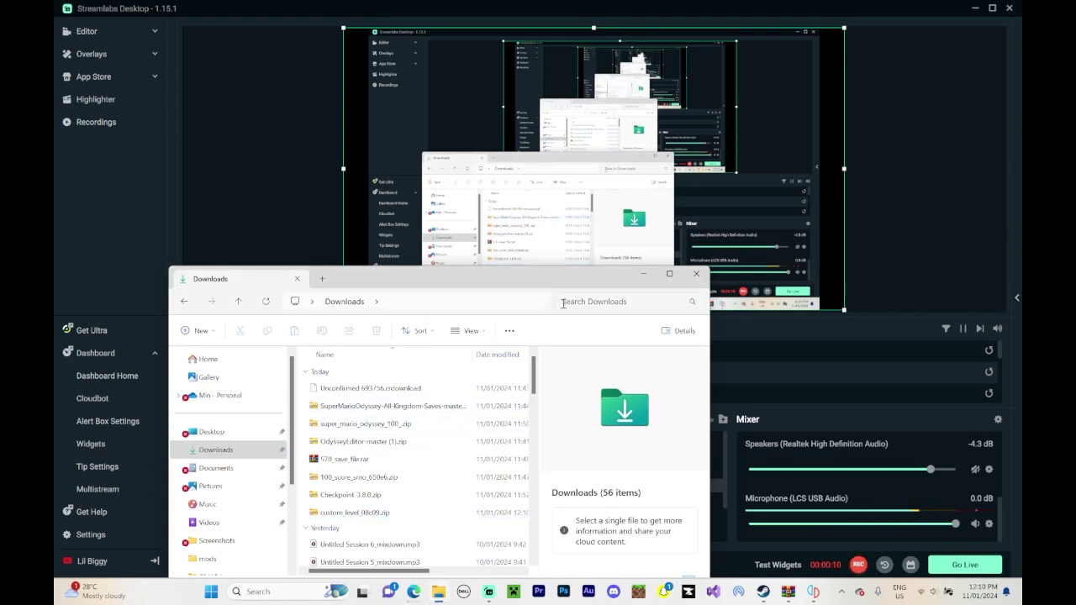
click(438, 591)
Switch to Edge and open the downloaded custom_level_08c09.zip from the download list
mouse_move(488, 591)
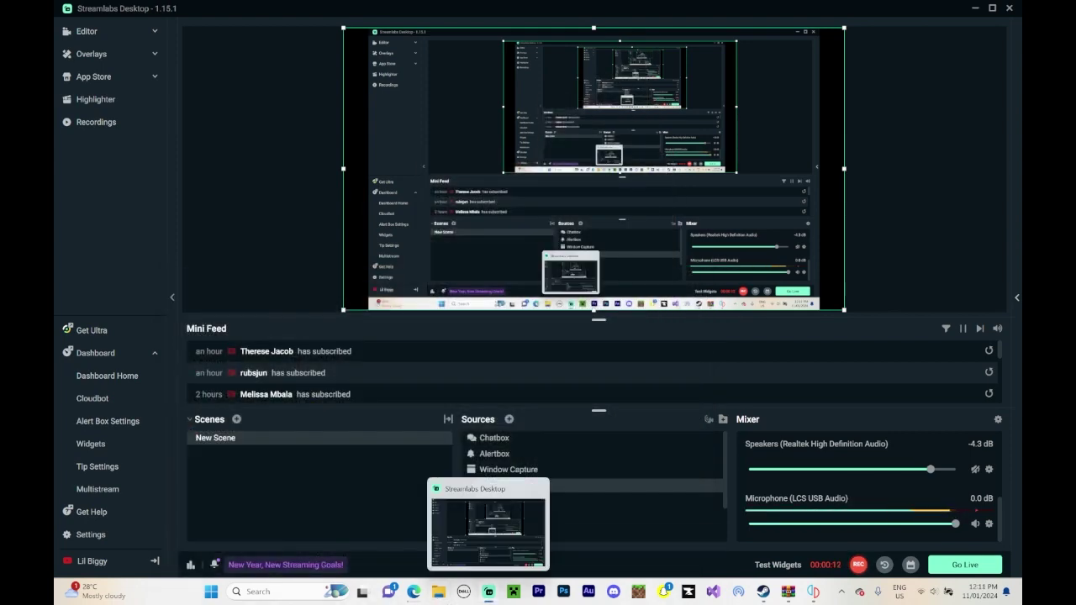
click(413, 591)
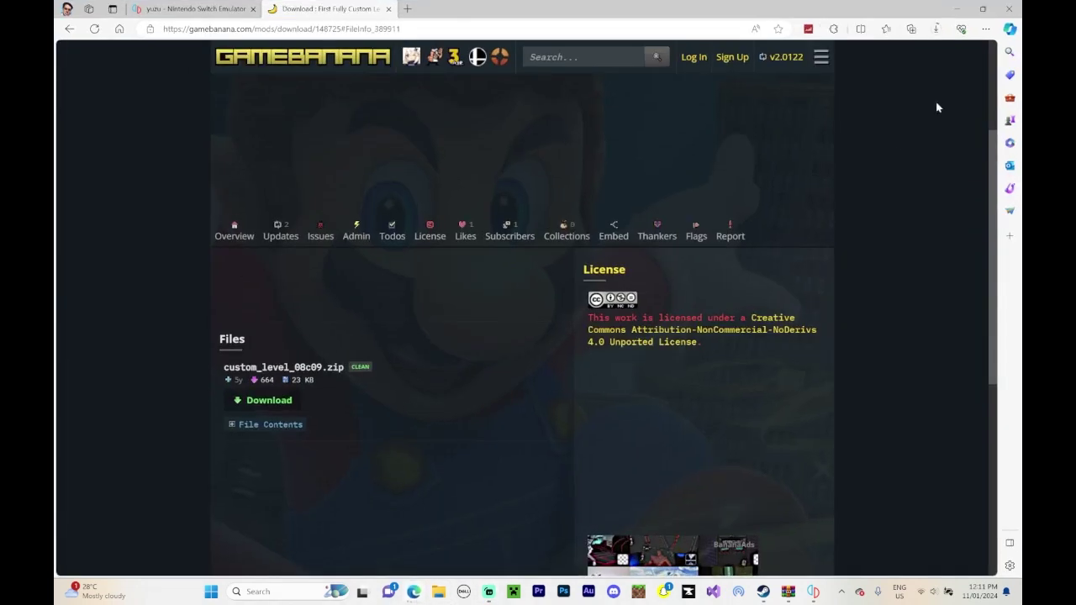
click(935, 29)
click(800, 69)
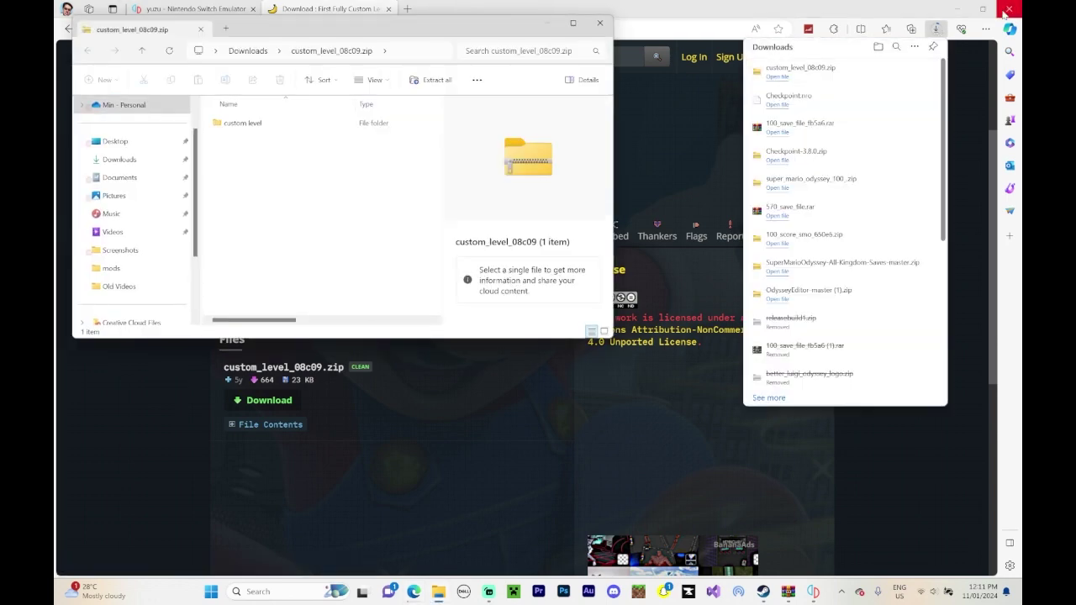
Close the browser and open the zip's custom level, atmosphere and titles folders down to the folder inside titles
click(1008, 10)
click(350, 125)
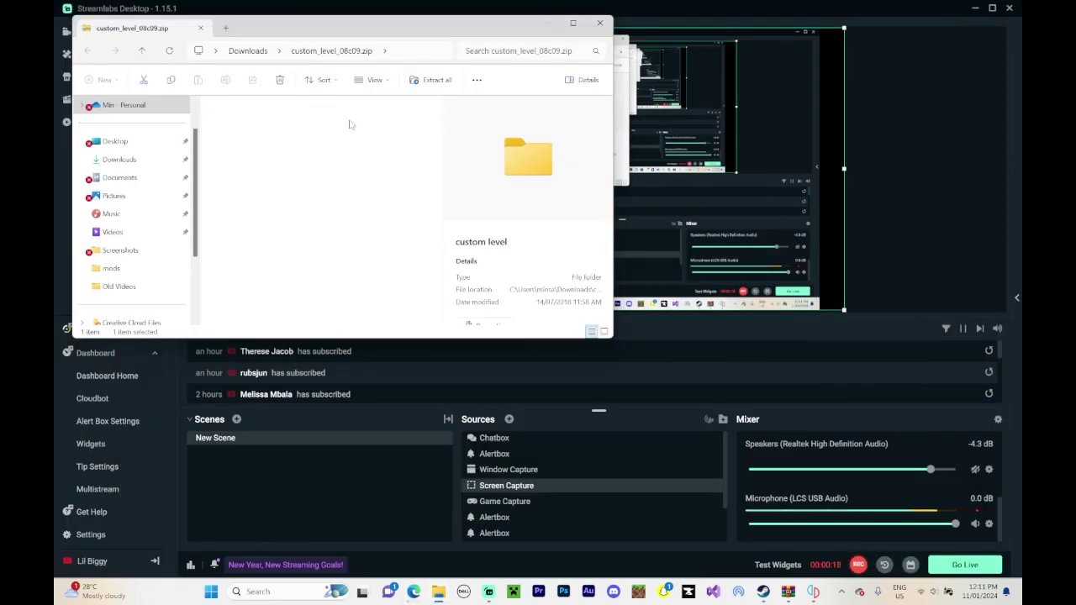
double_click(350, 125)
double_click(276, 125)
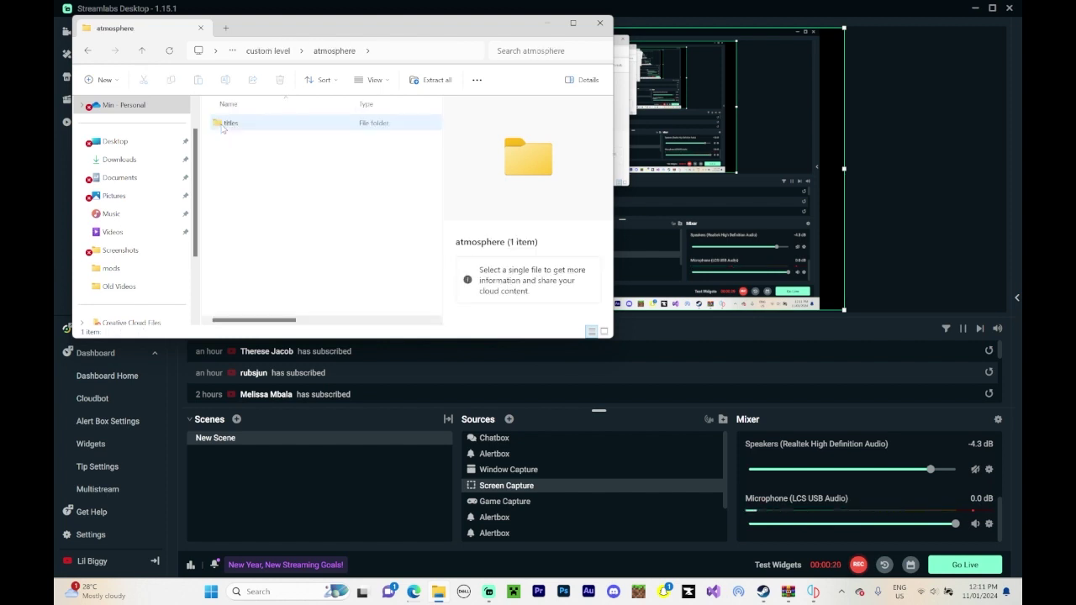
double_click(227, 125)
double_click(253, 125)
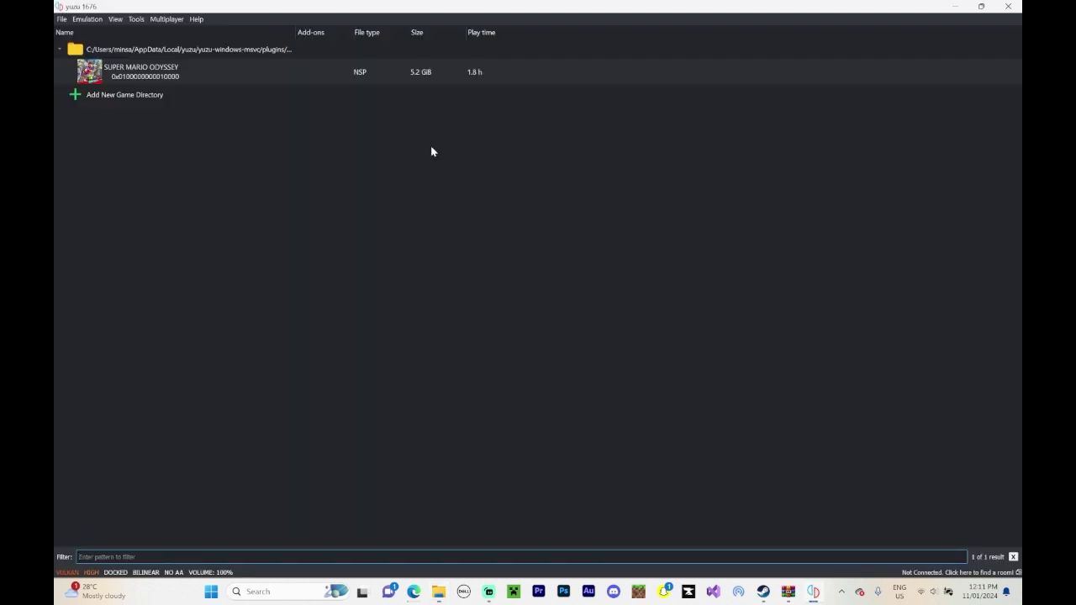
Open the mod data location of SUPER MARIO ODYSSEY from yuzu's game list
right_click(276, 74)
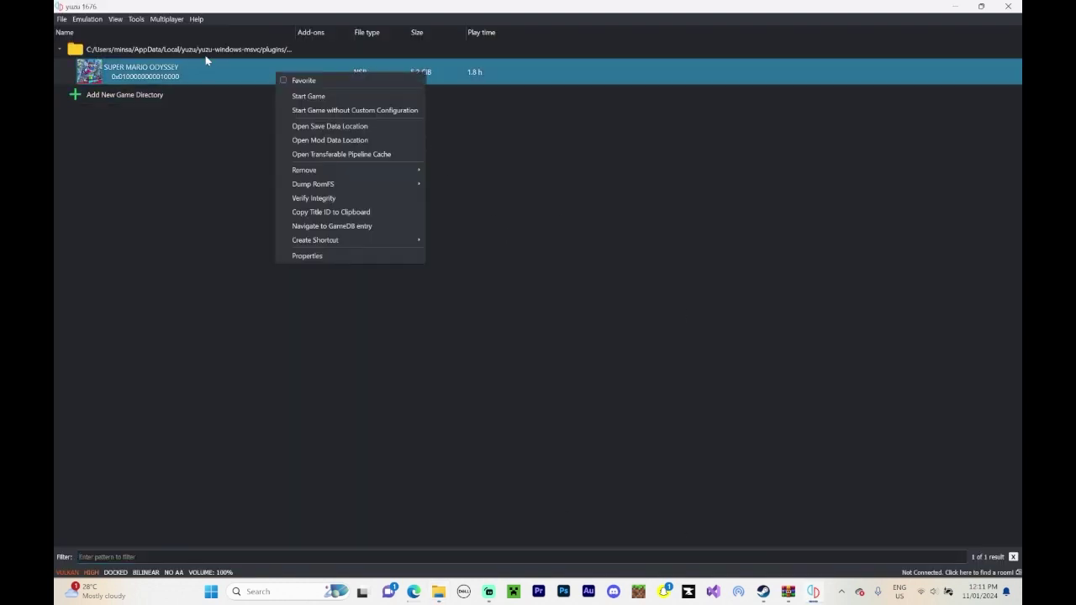
click(239, 244)
right_click(217, 77)
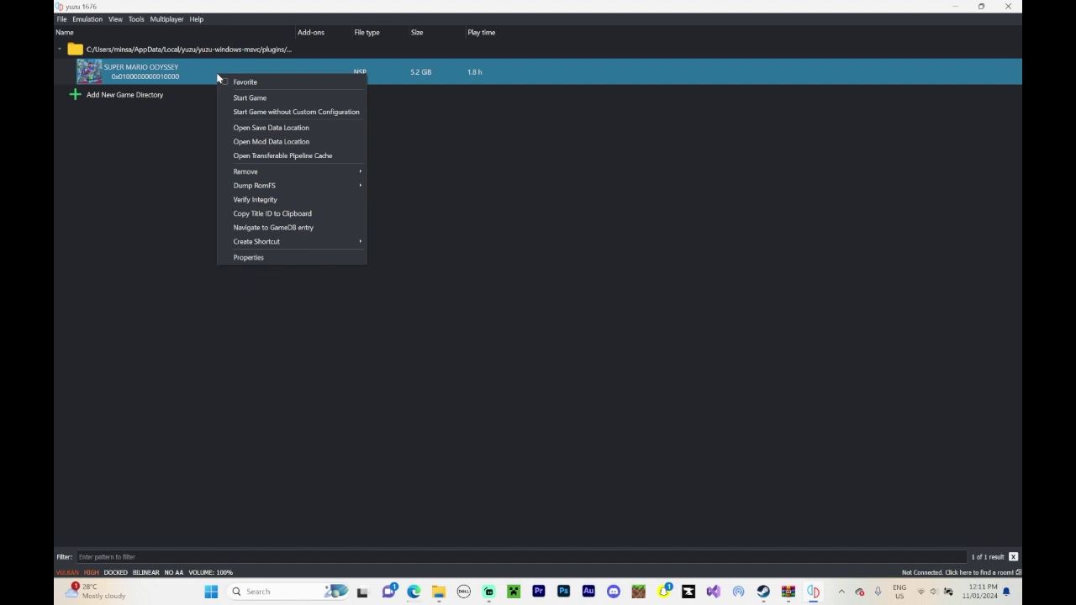
click(265, 142)
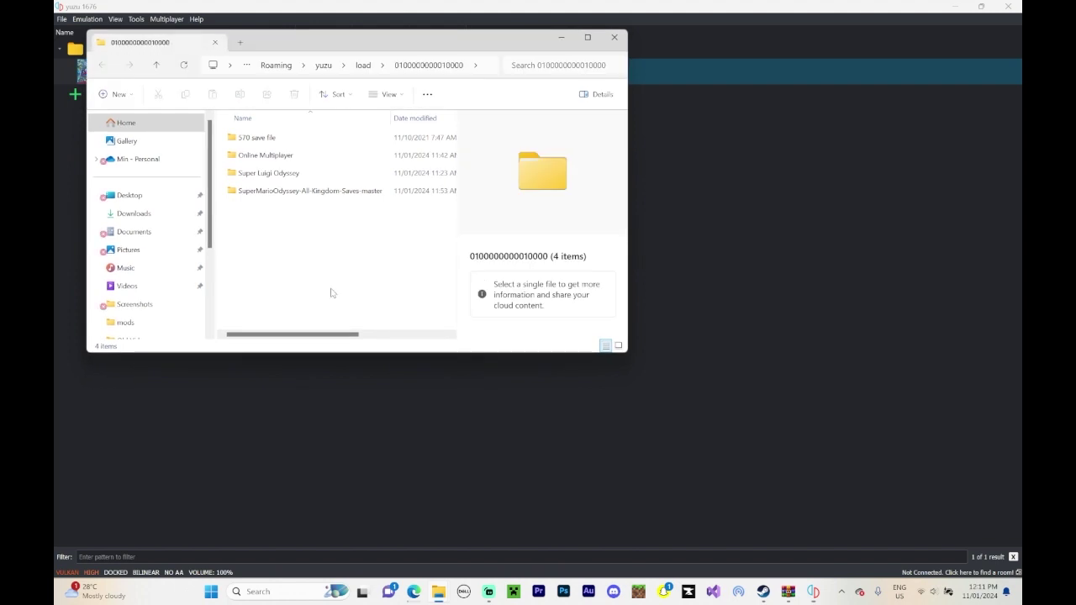
Create a folder named Custom Level in the game's mod data location and open it
right_click(332, 294)
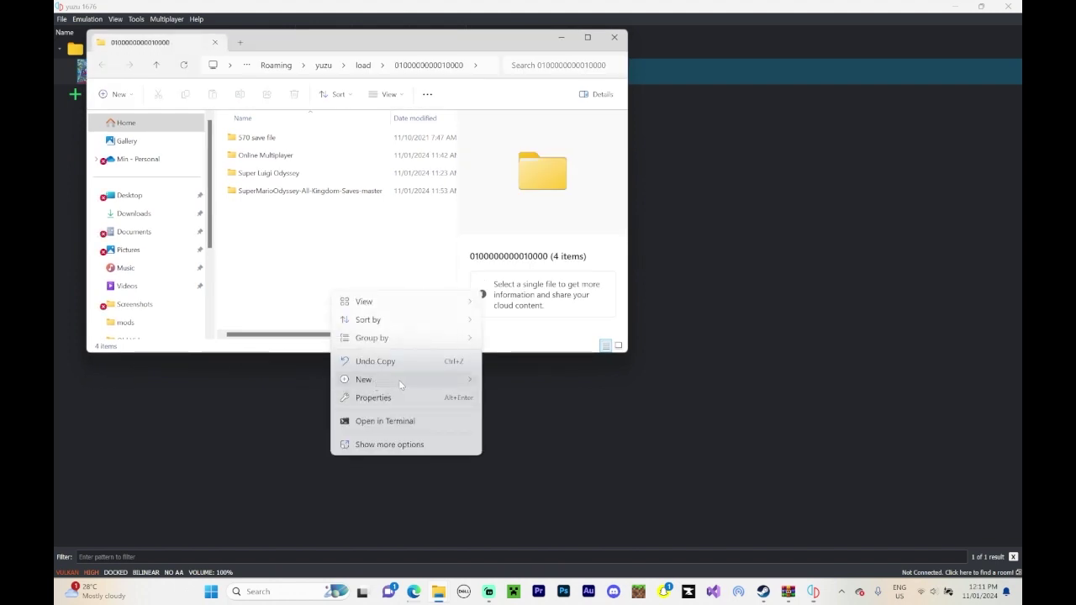
mouse_move(400, 385)
click(559, 171)
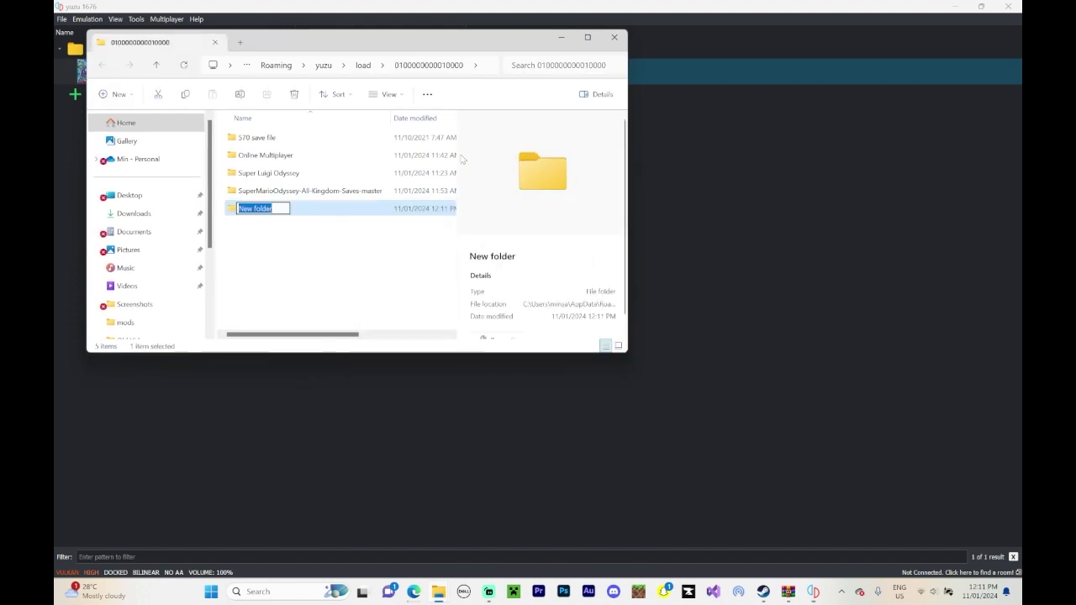
text(Cus)
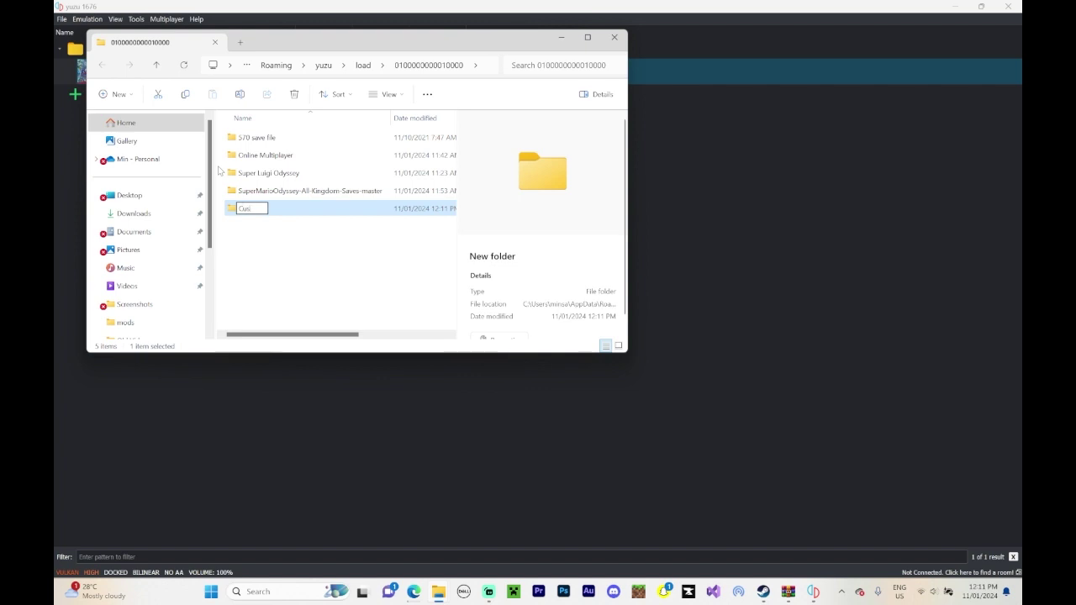
text(tom)
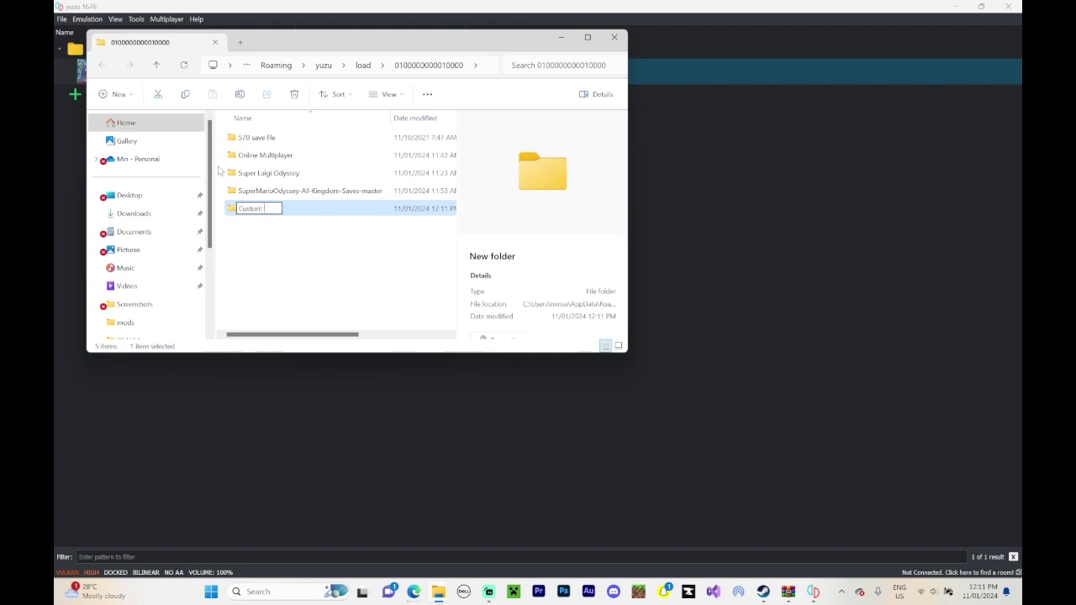
text( Level)
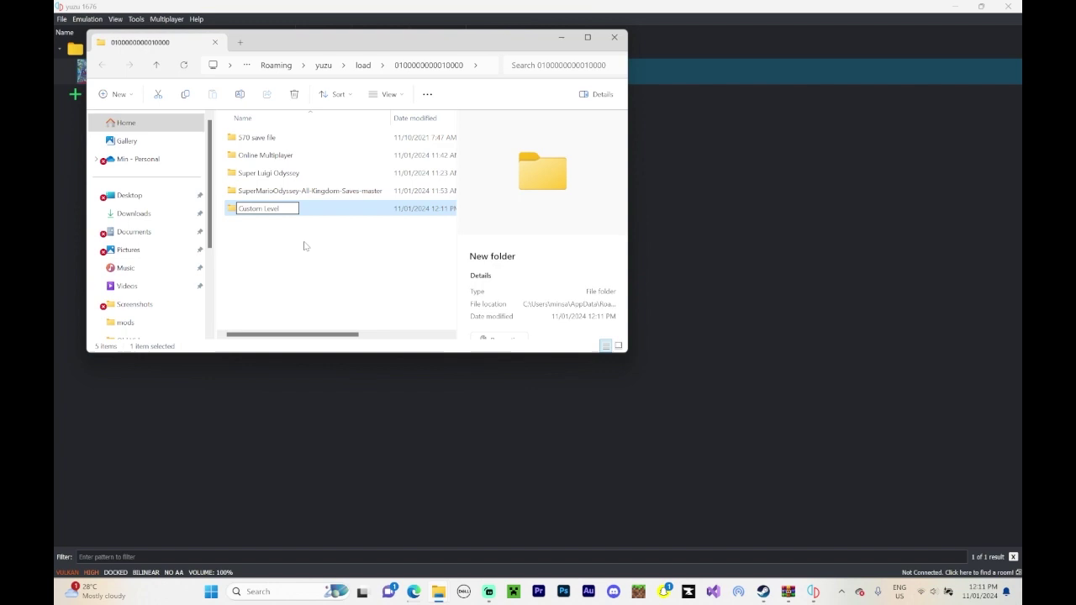
key(Return)
double_click(285, 211)
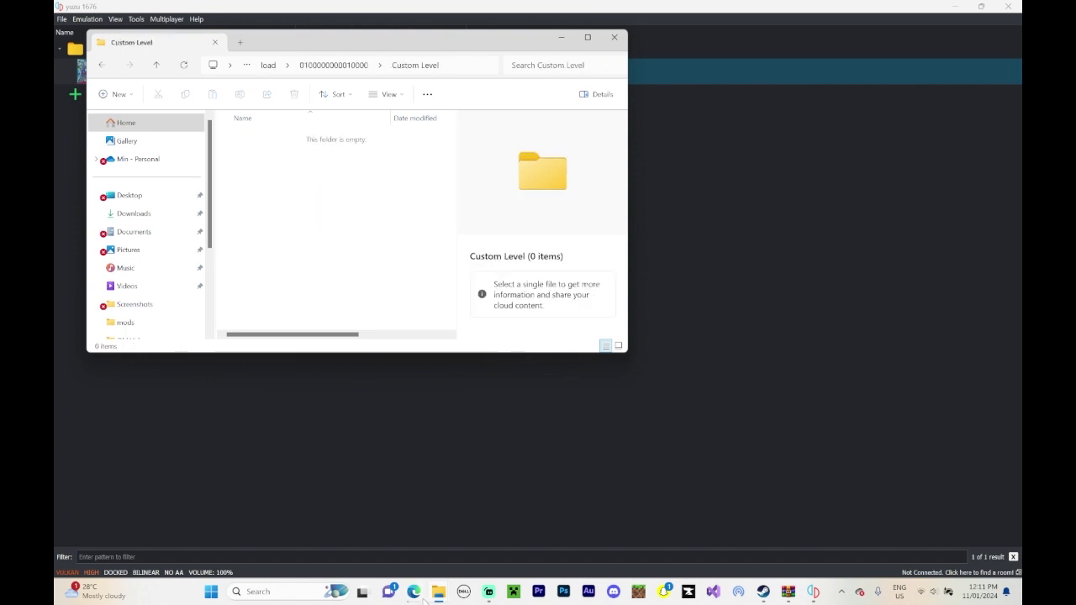
Copy the romfs folder from the zip's title folder into the Custom Level folder, and close both File Explorer windows
mouse_move(439, 594)
click(382, 519)
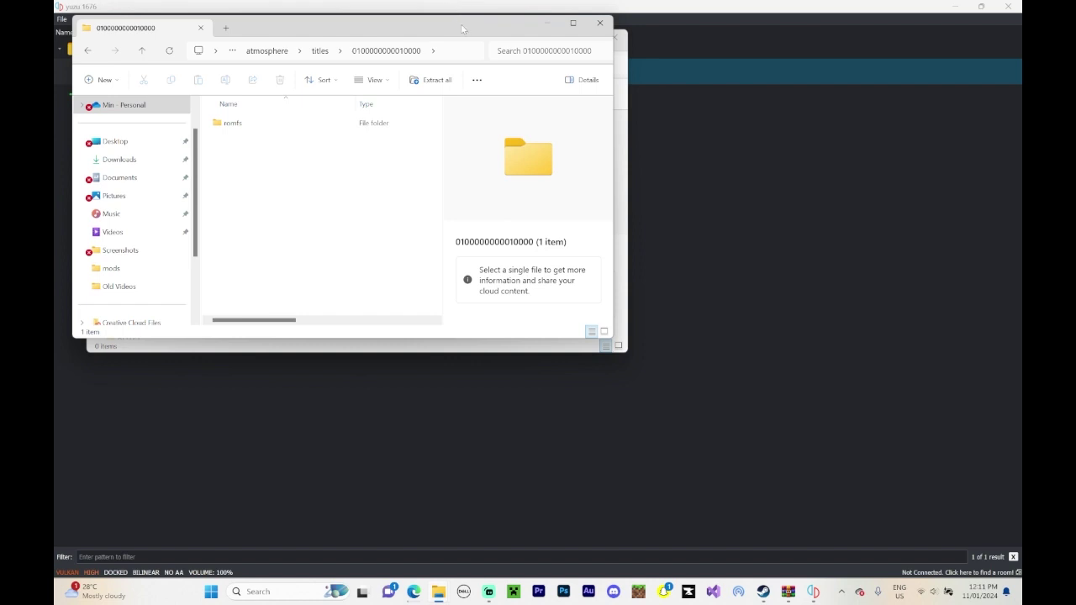
drag(461, 24, 712, 96)
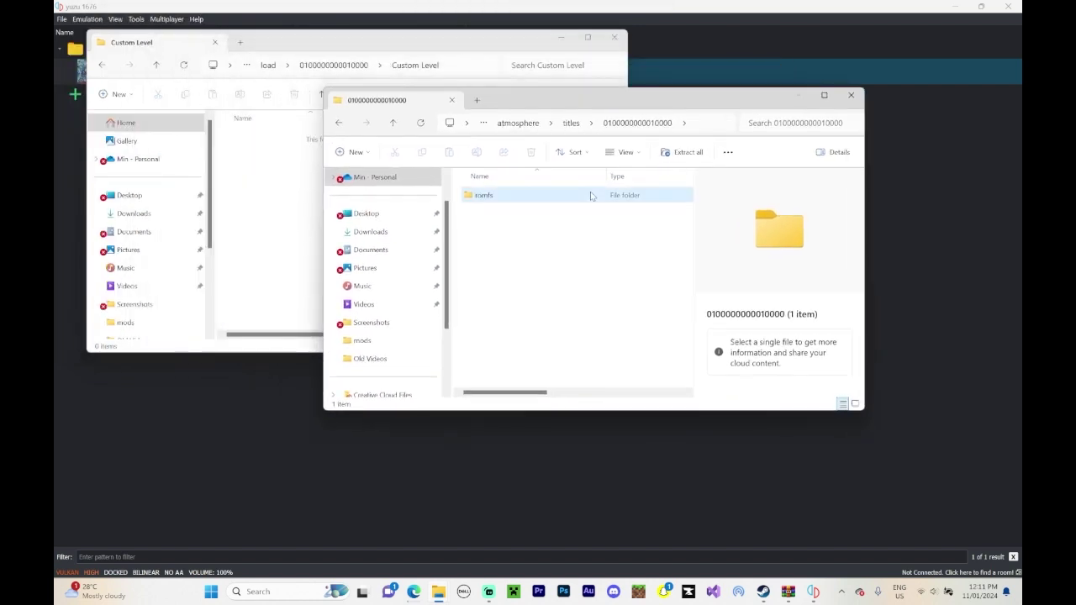
drag(590, 195, 269, 168)
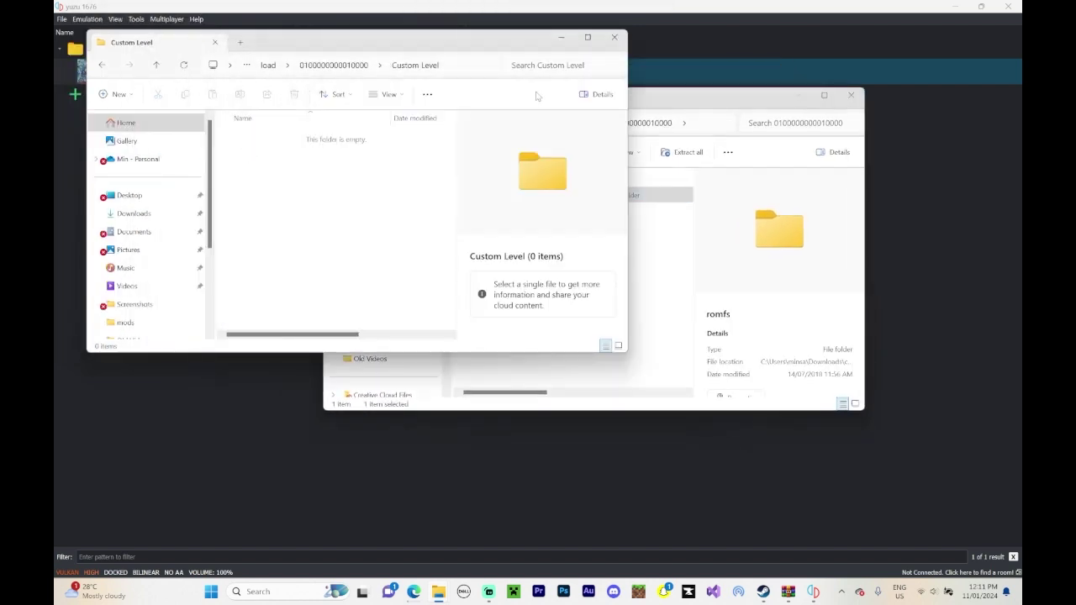
click(614, 38)
click(851, 95)
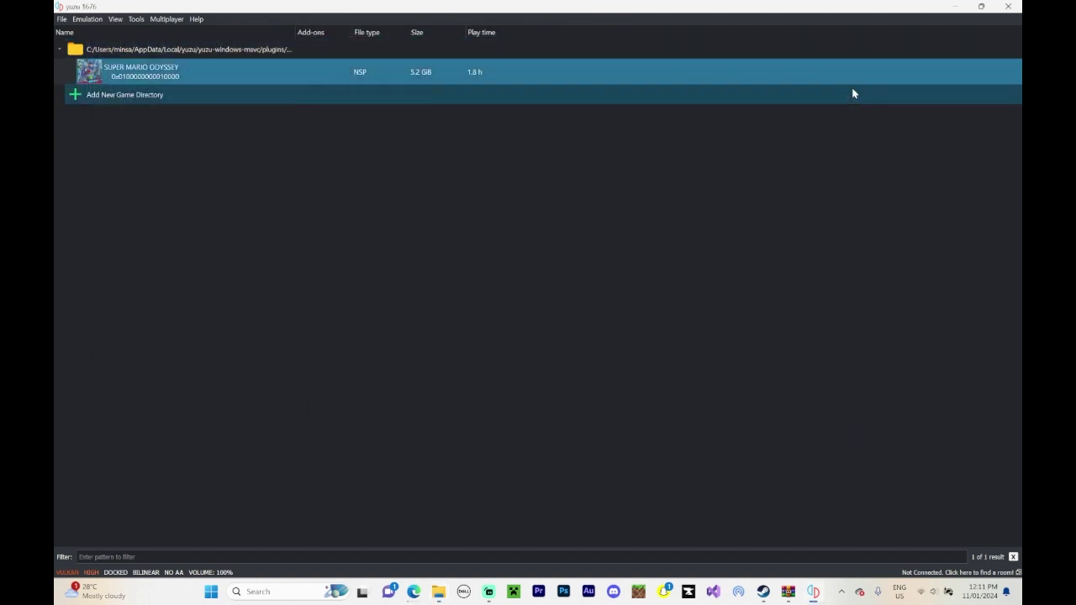
Check the Custom Level entry among the add-ons in SUPER MARIO ODYSSEY's properties and accept the dialog
right_click(641, 83)
click(721, 269)
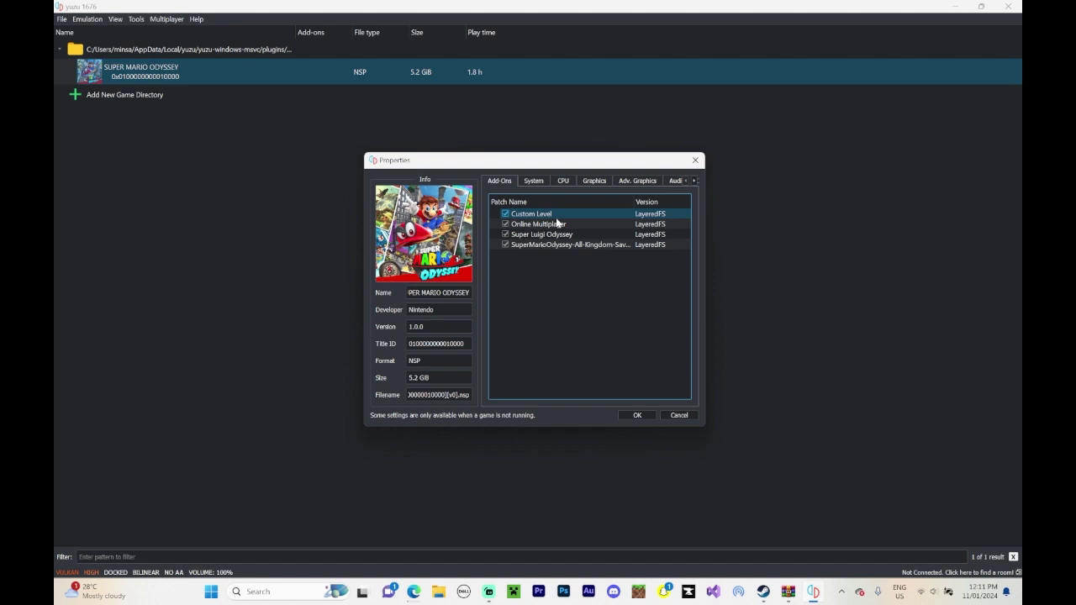
click(639, 415)
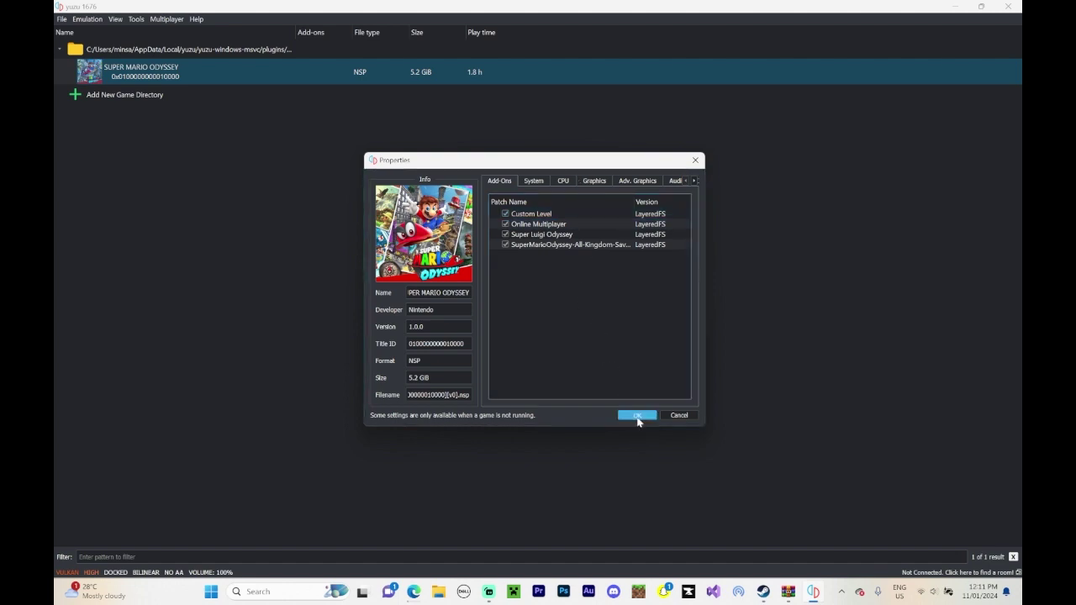
Launch SUPER MARIO ODYSSEY, resume the saved game to try the custom level, and bring up the window switcher
double_click(578, 80)
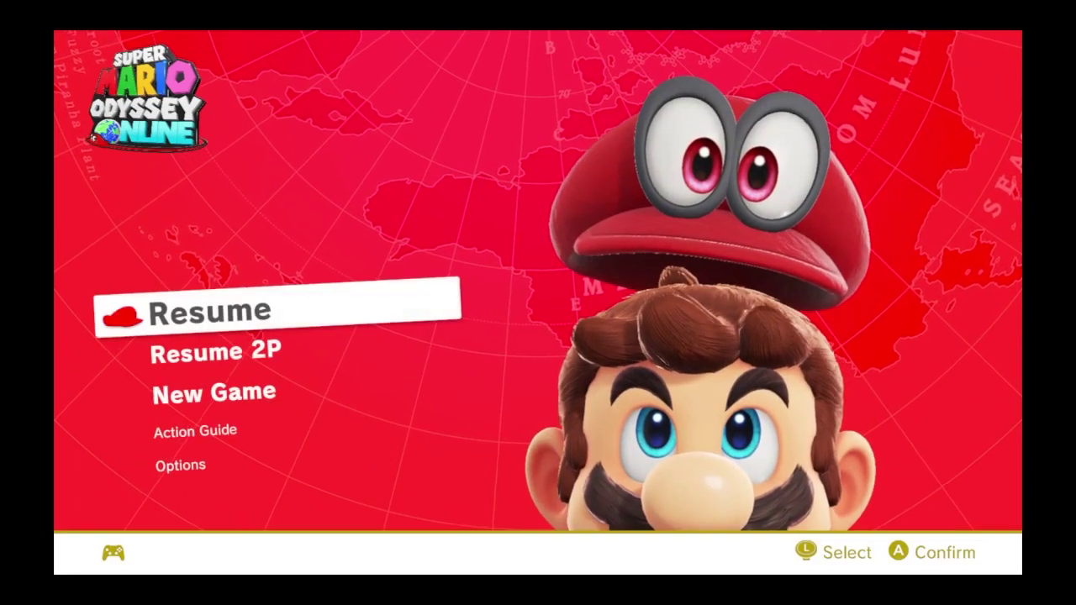
key(Return)
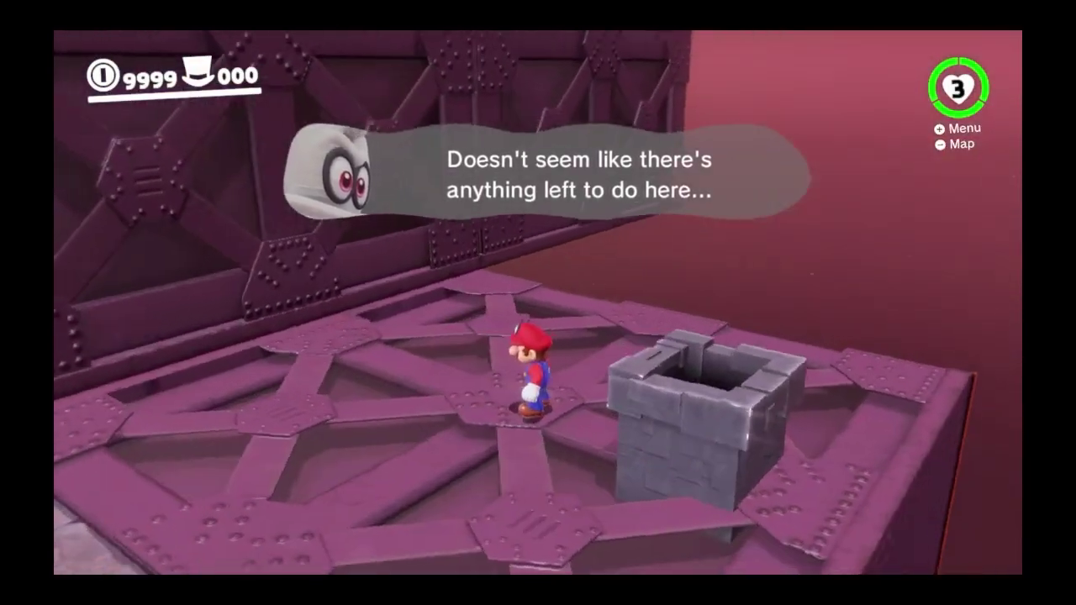
key(alt+Tab)
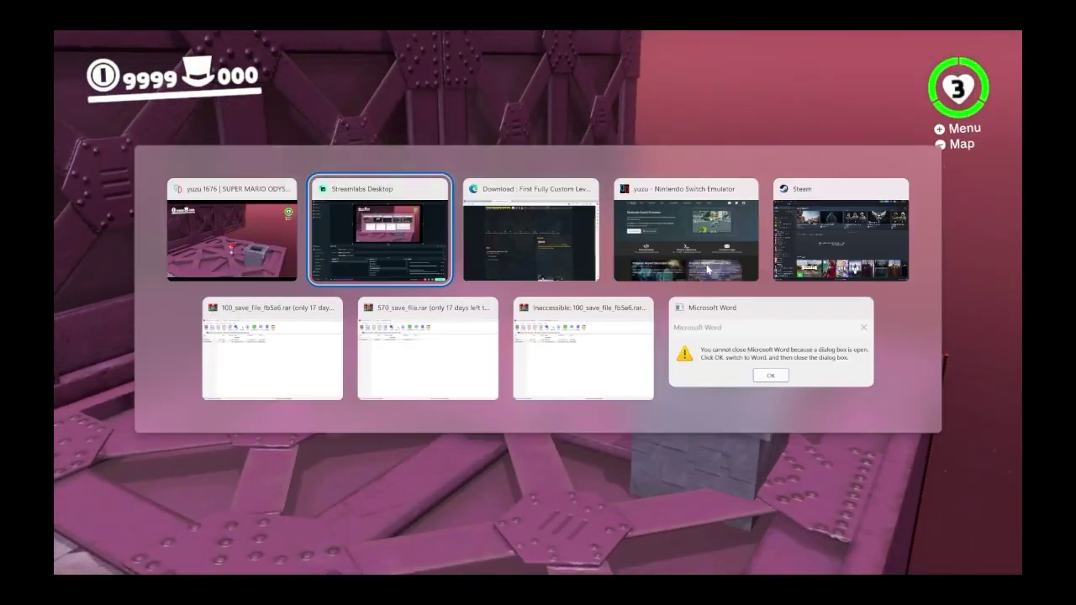